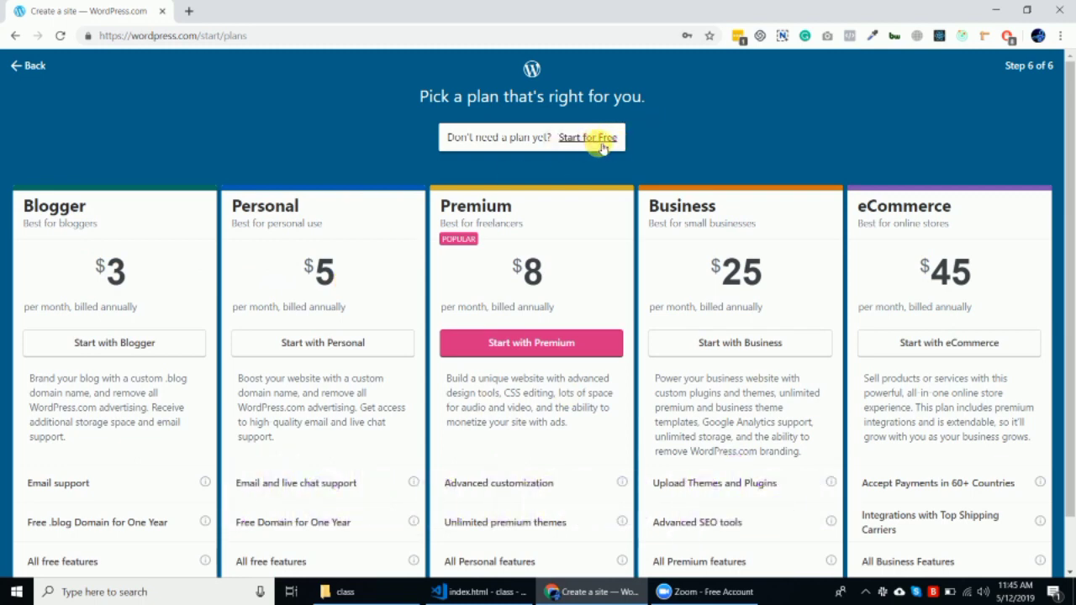
Choose to start the new site for free instead of picking a paid plan
scroll(600, 148, down, 1)
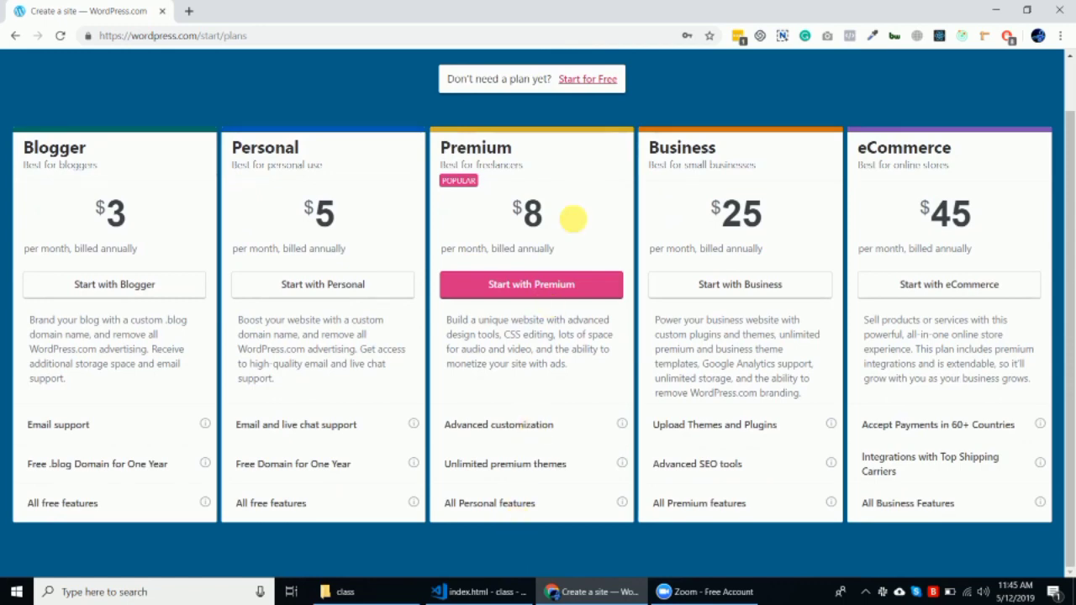
scroll(580, 214, up, 1)
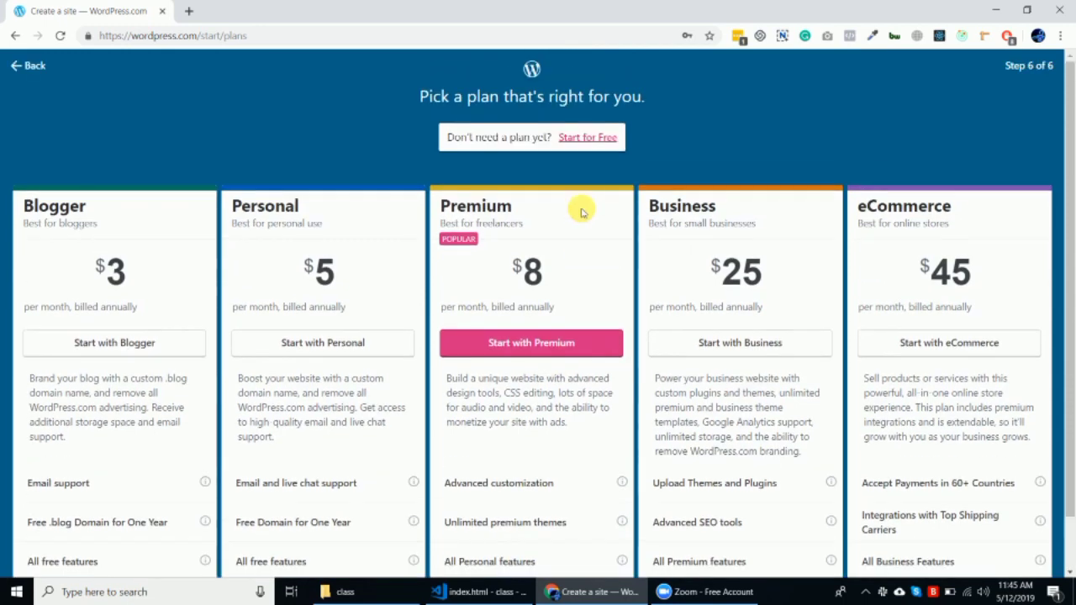
click(590, 139)
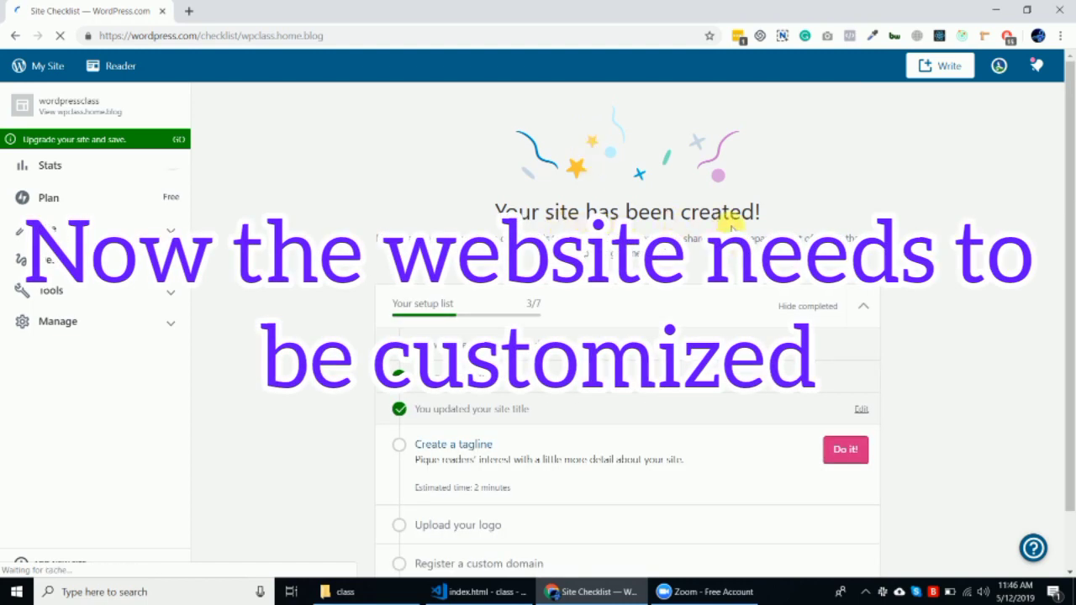
Start the setup checklist's tagline task and change the site title to "Wordpress Class"
scroll(731, 227, down, 1)
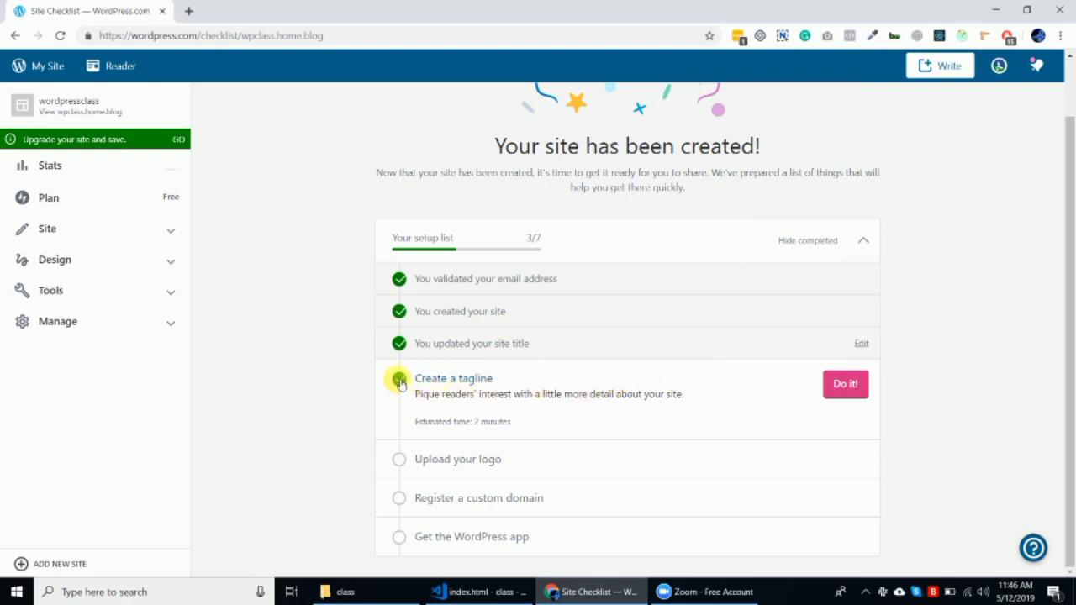
click(840, 389)
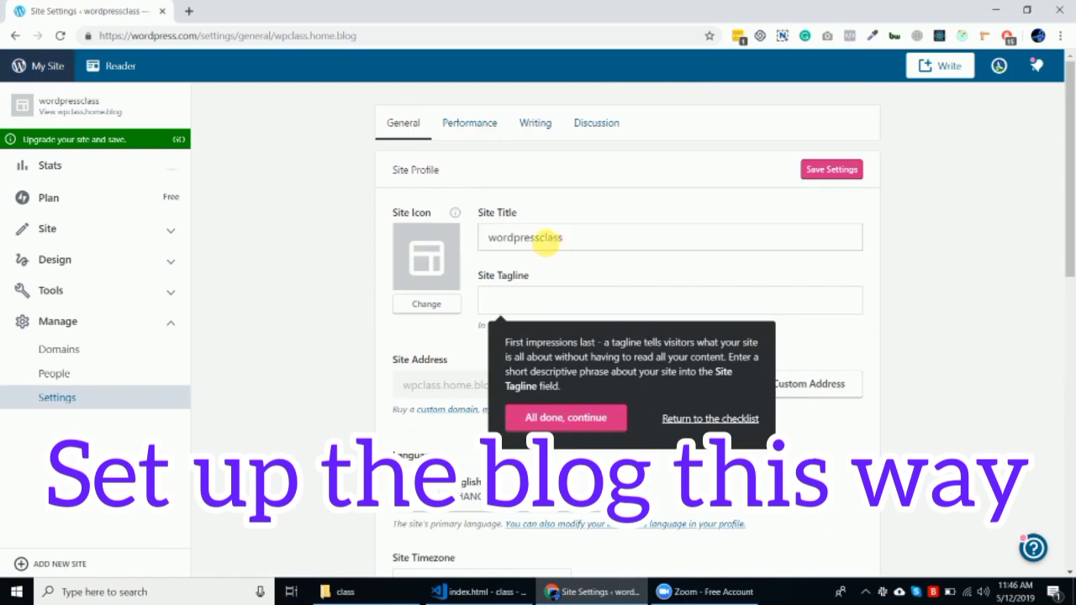
click(547, 238)
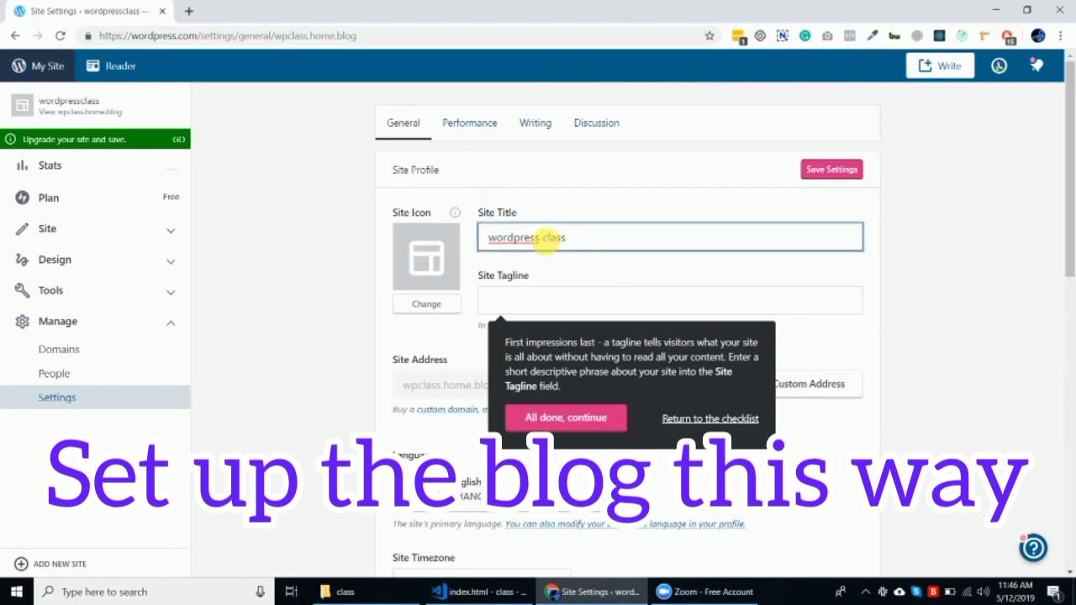
key(BackSpace)
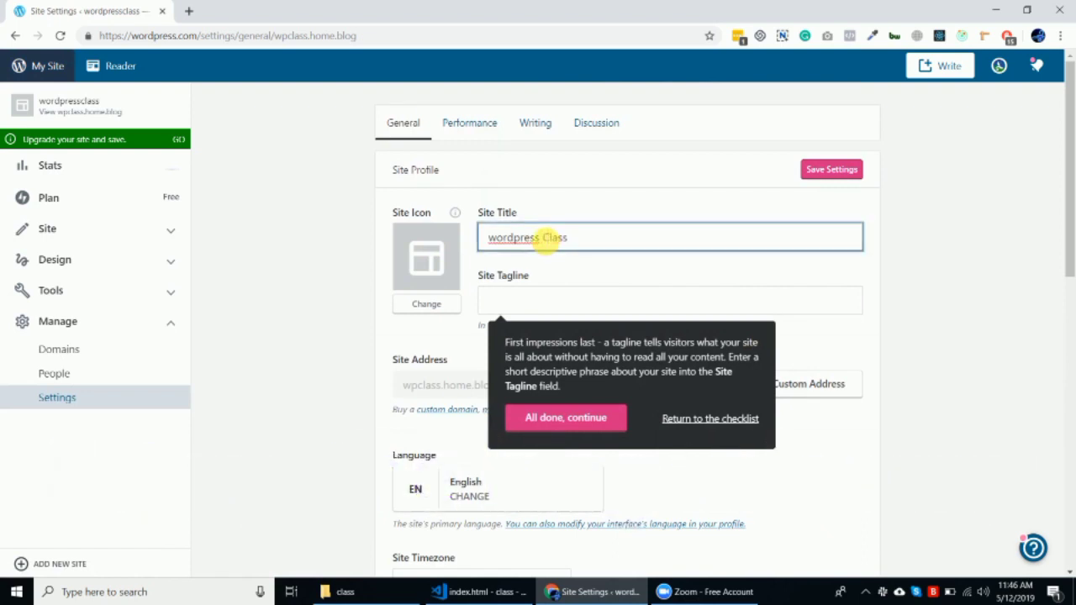
click(494, 238)
key(BackSpace)
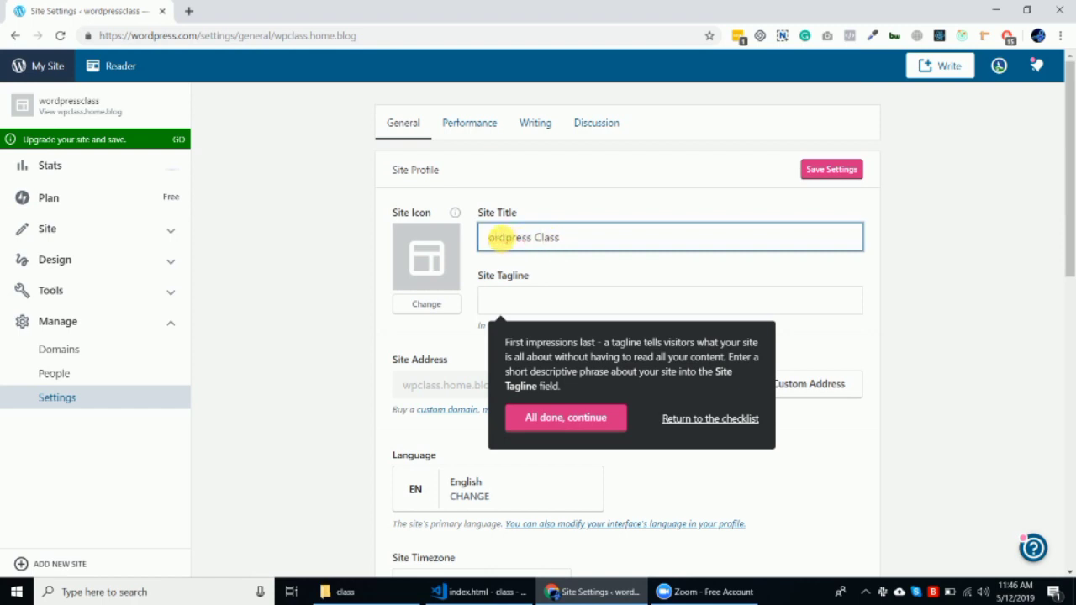
text(W)
Set the site tagline to "WordPress class for Students", save the settings and return to the checklist
click(525, 301)
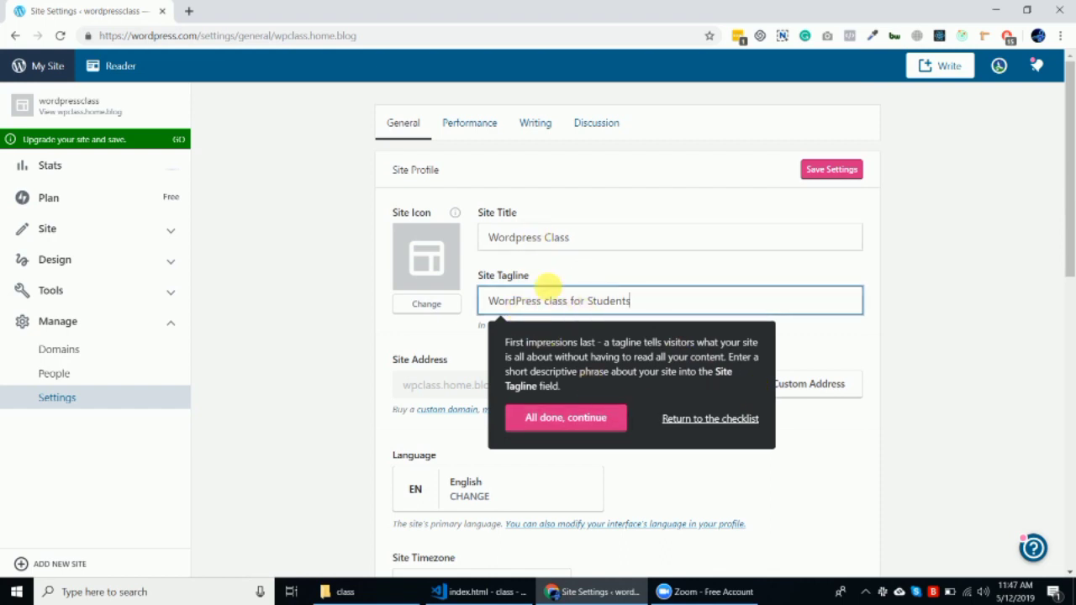
click(578, 420)
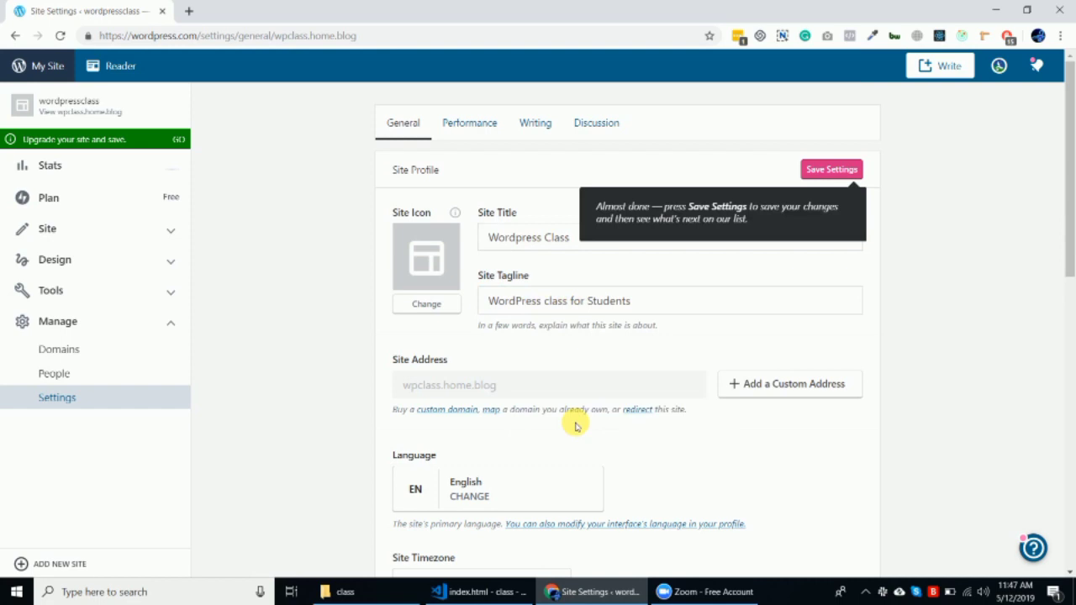
click(848, 170)
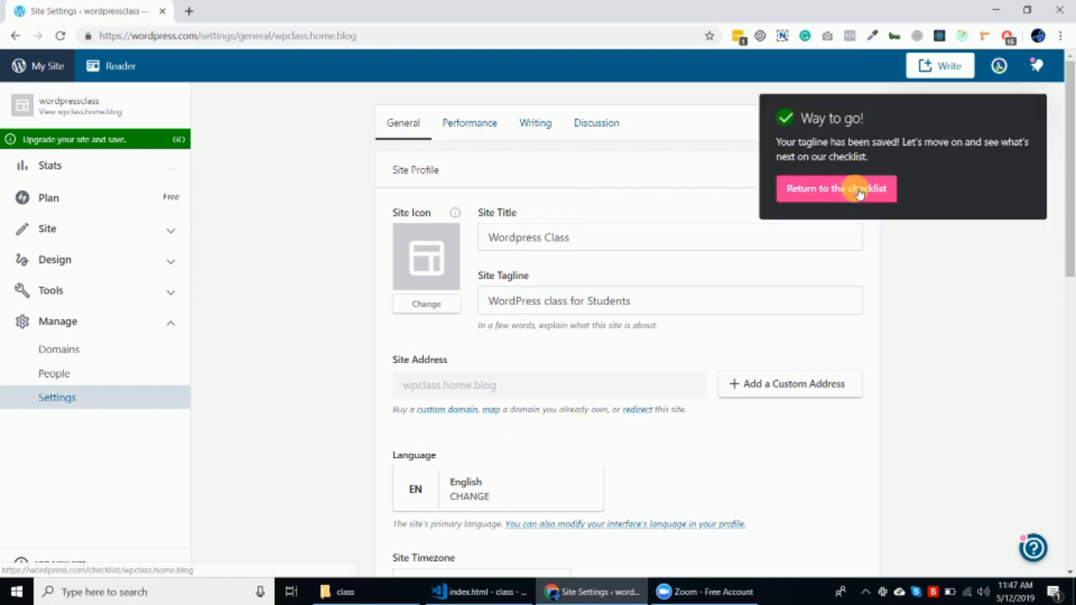
click(855, 189)
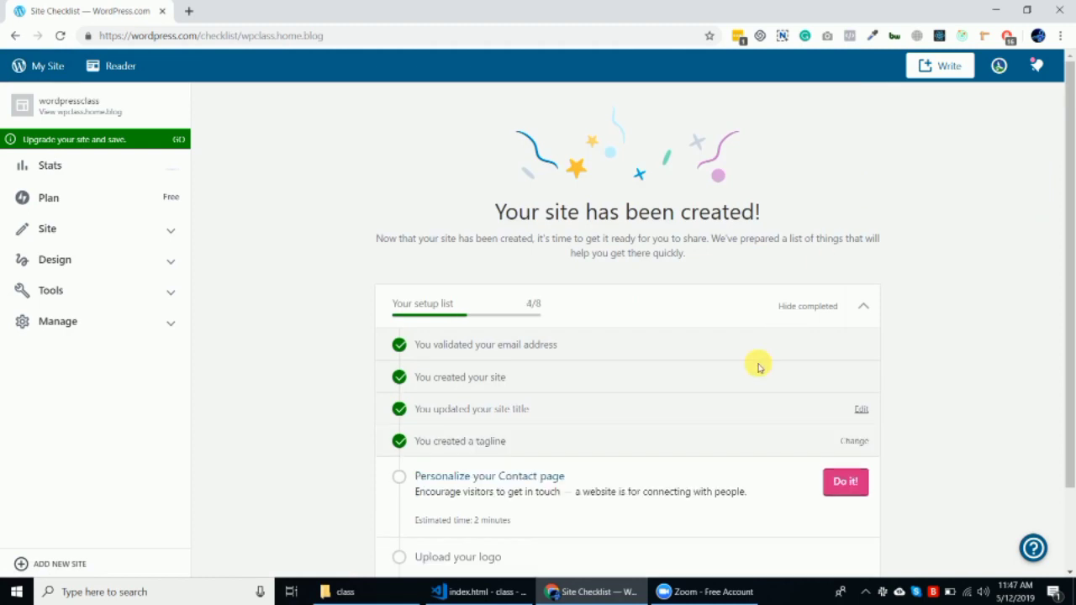
Mark the Contact page, logo, custom domain and WordPress app tasks as completed, and hide the completed tasks
scroll(710, 412, down, 2)
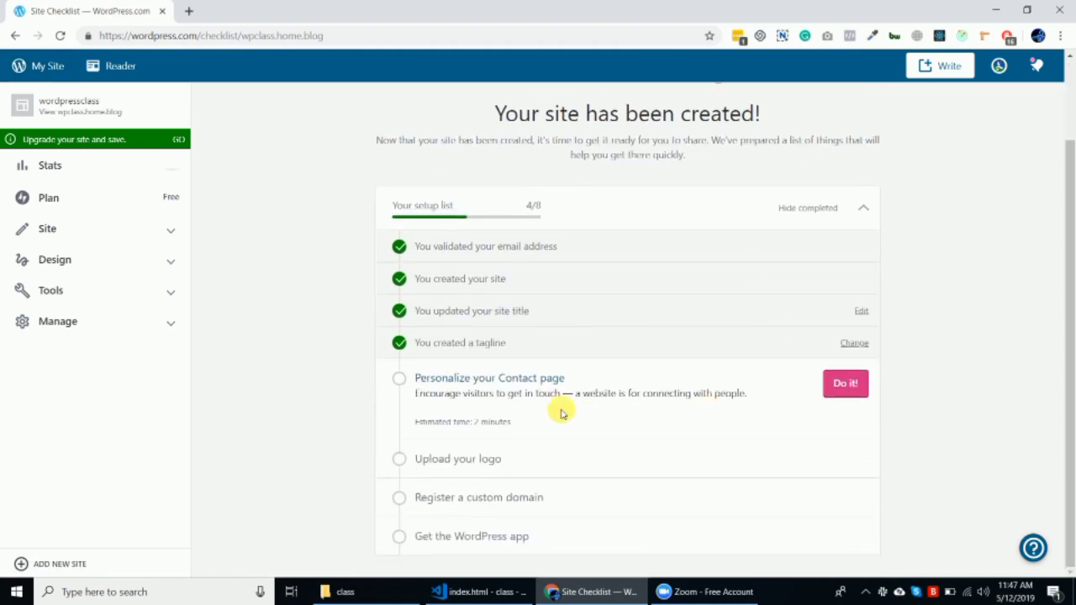
click(400, 379)
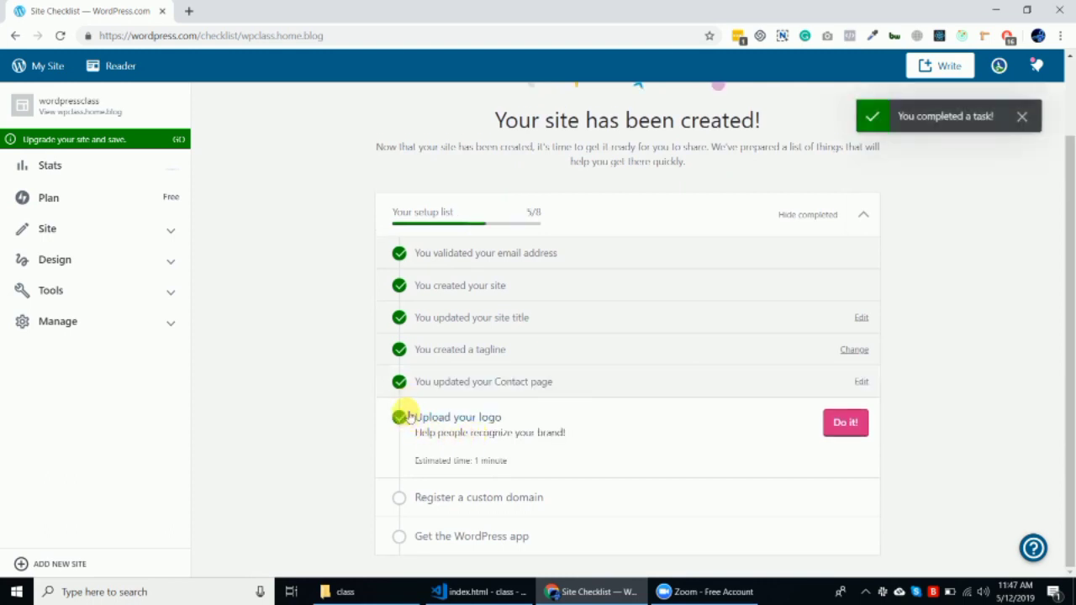
click(401, 419)
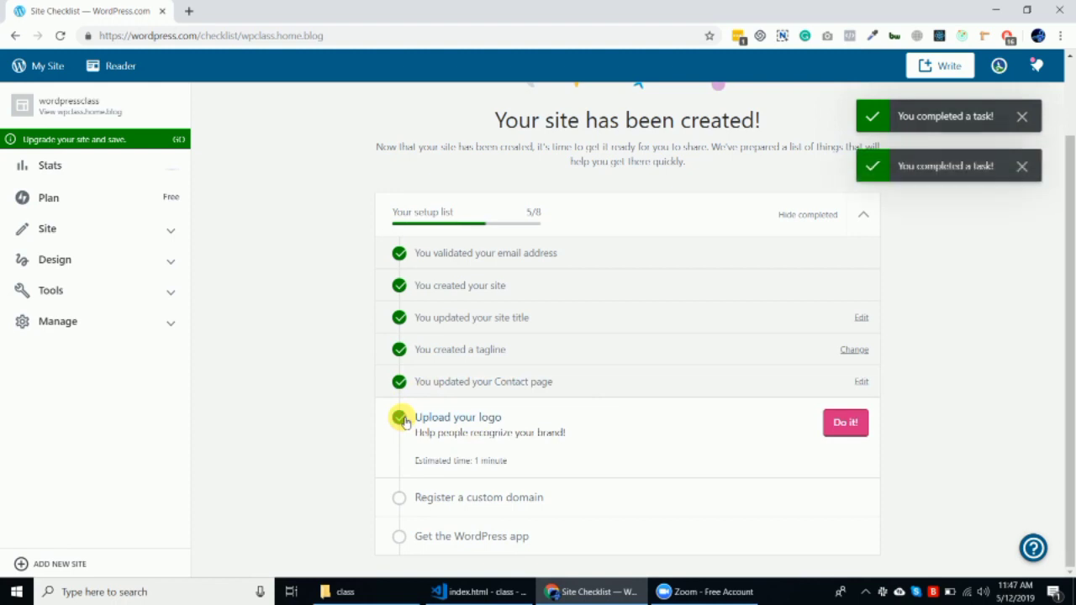
click(400, 445)
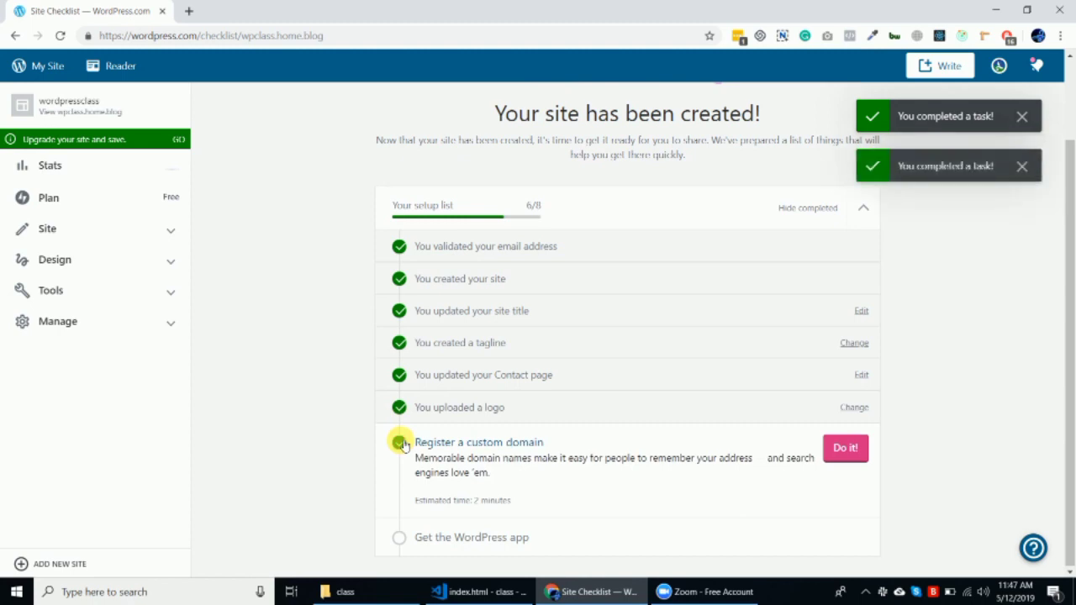
click(400, 444)
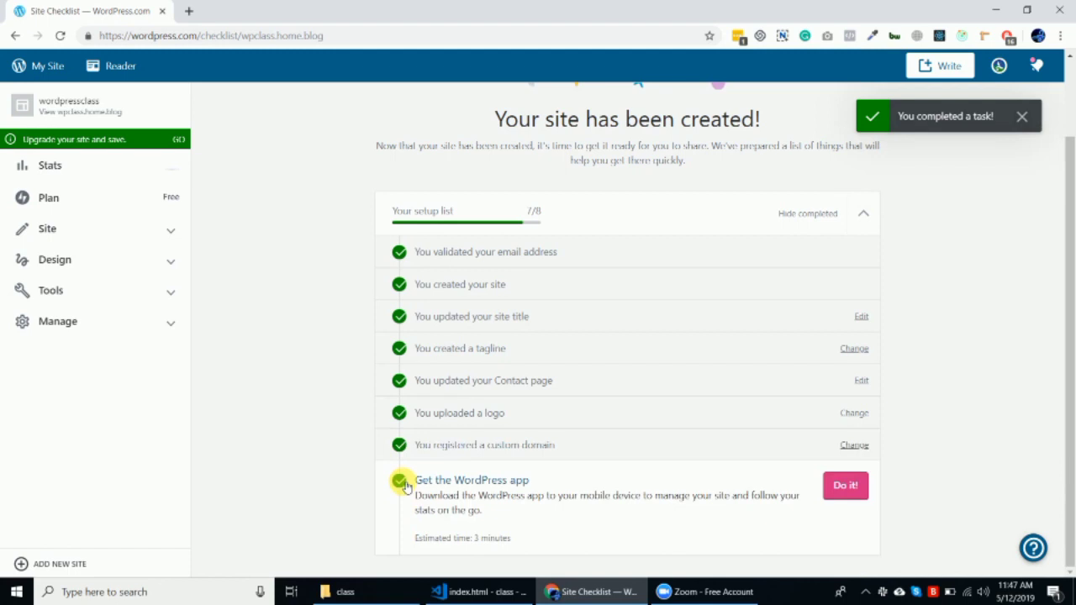
click(402, 485)
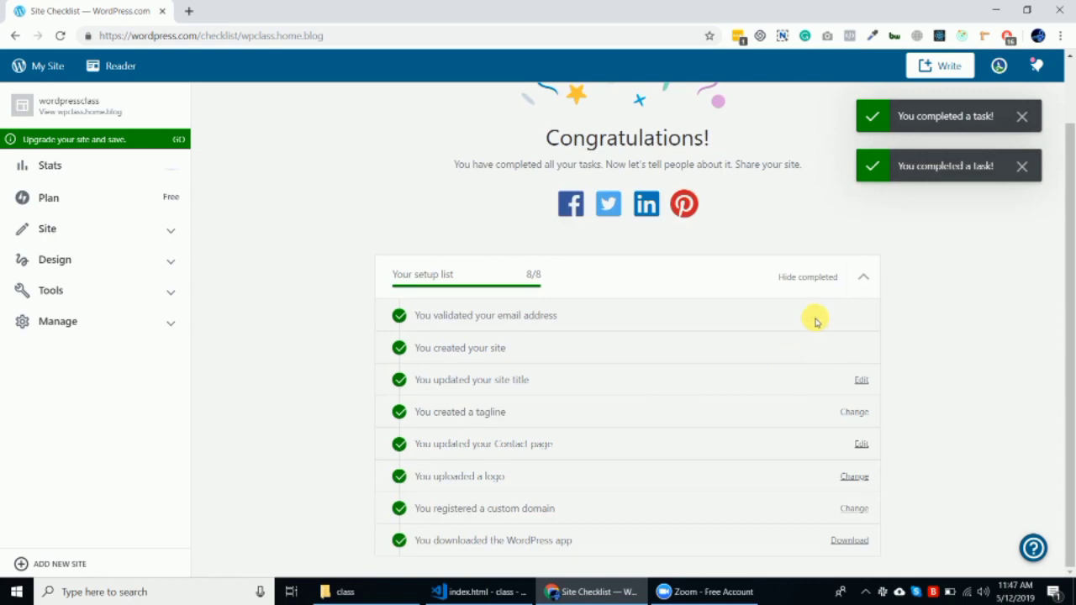
click(817, 279)
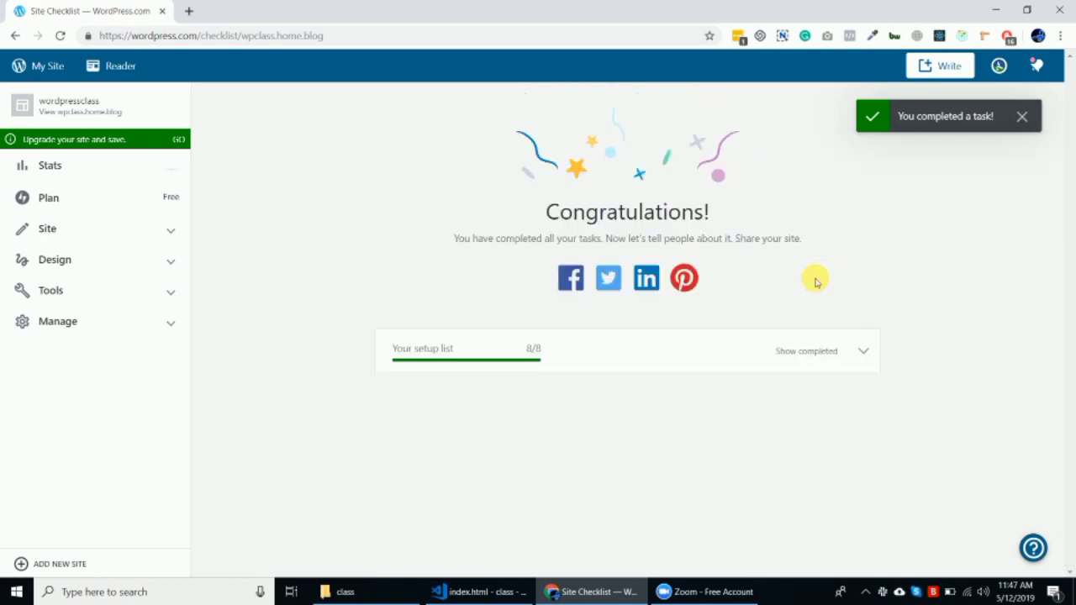
click(1024, 115)
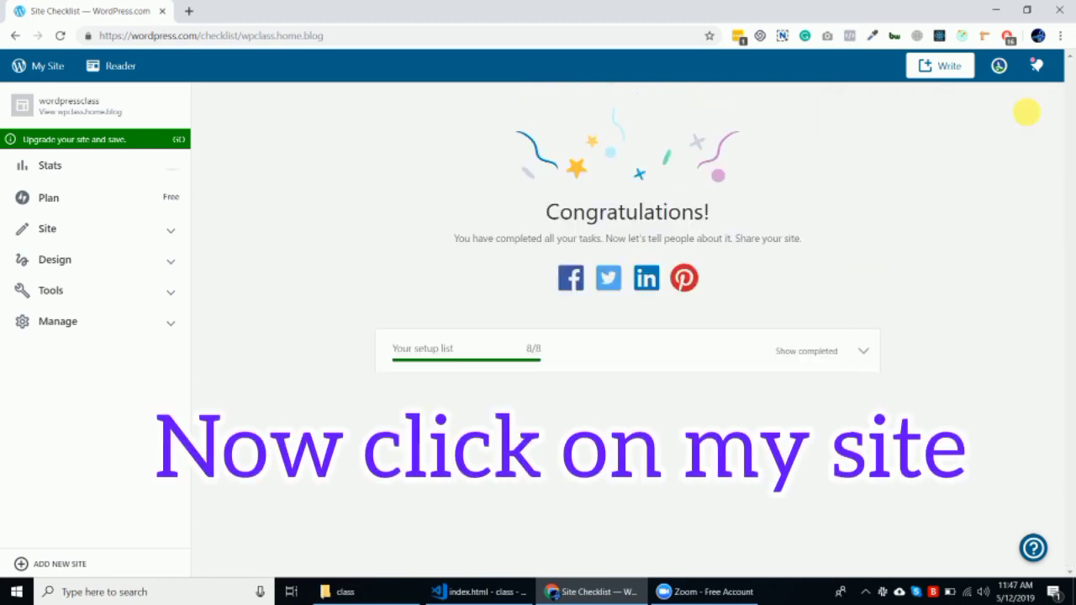
Open the site's daily traffic statistics and look through the page
click(50, 67)
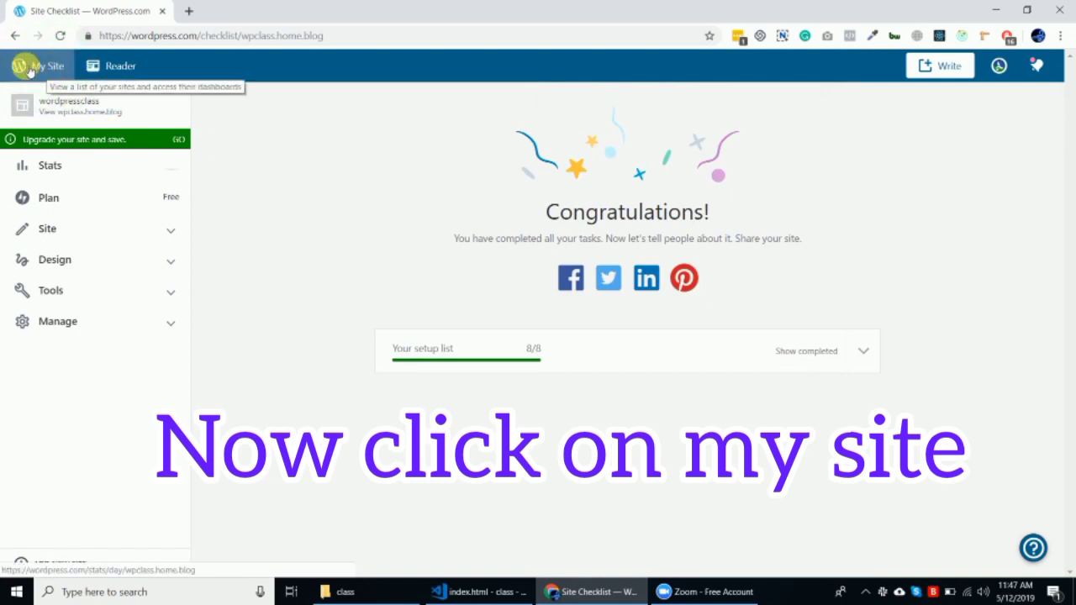
click(32, 69)
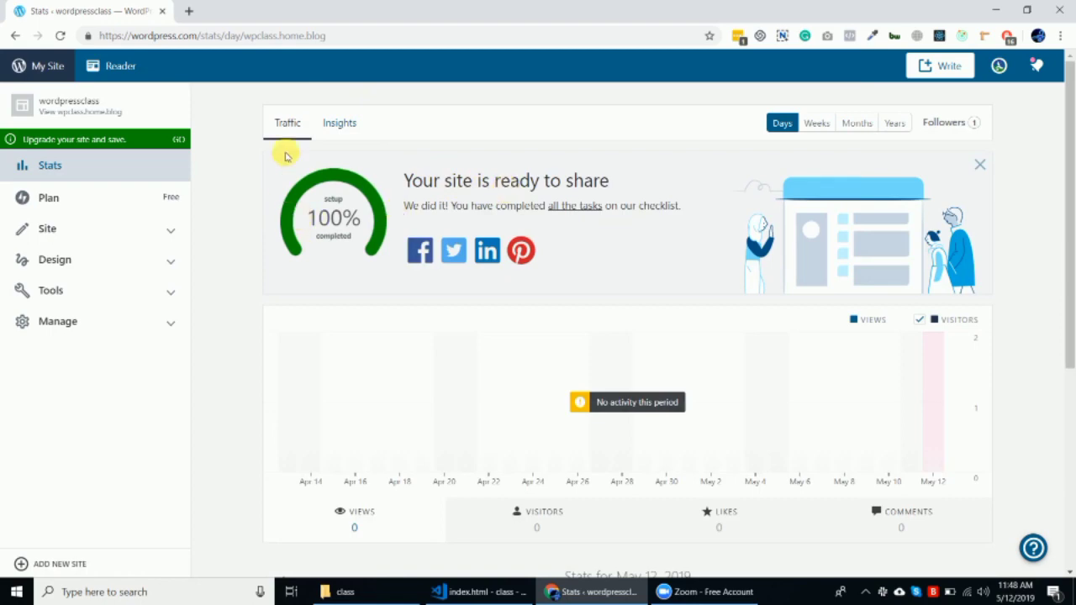
scroll(273, 259, down, 2)
scroll(273, 259, down, 2)
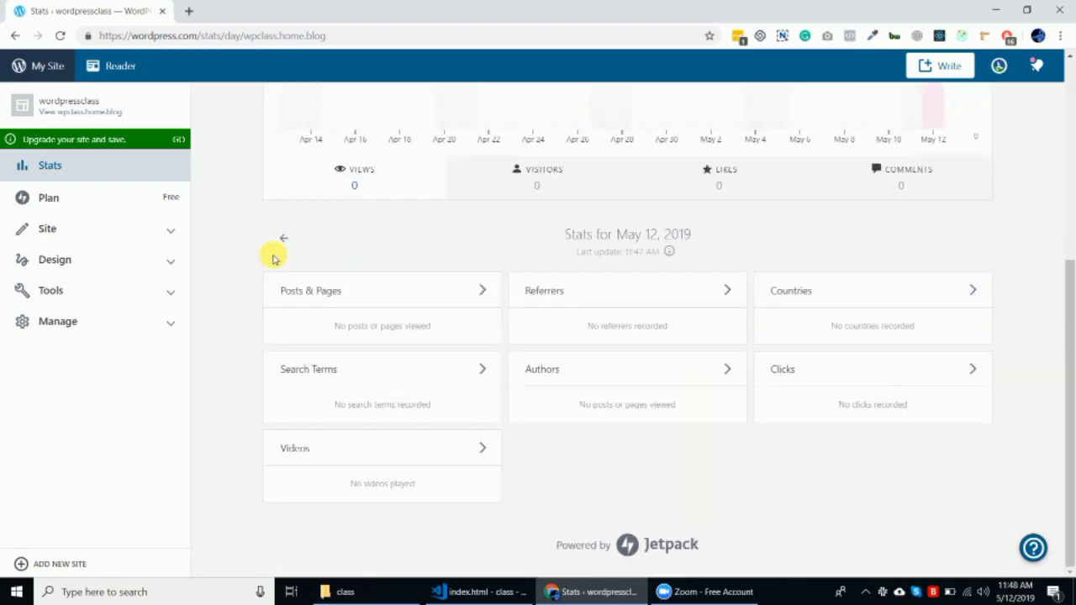
scroll(273, 259, up, 4)
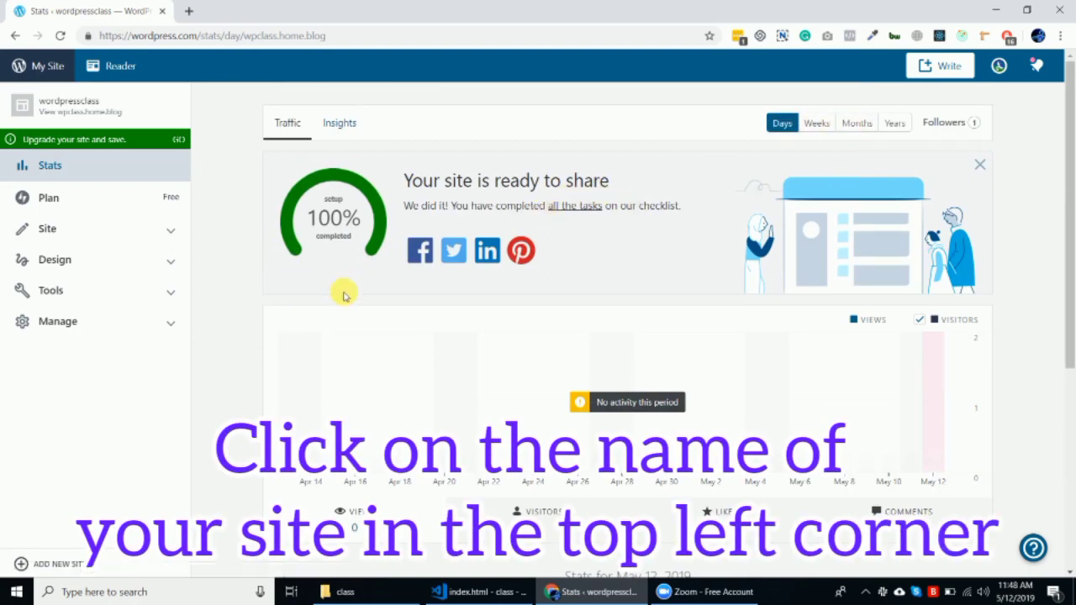
scroll(322, 366, down, 4)
scroll(322, 366, up, 5)
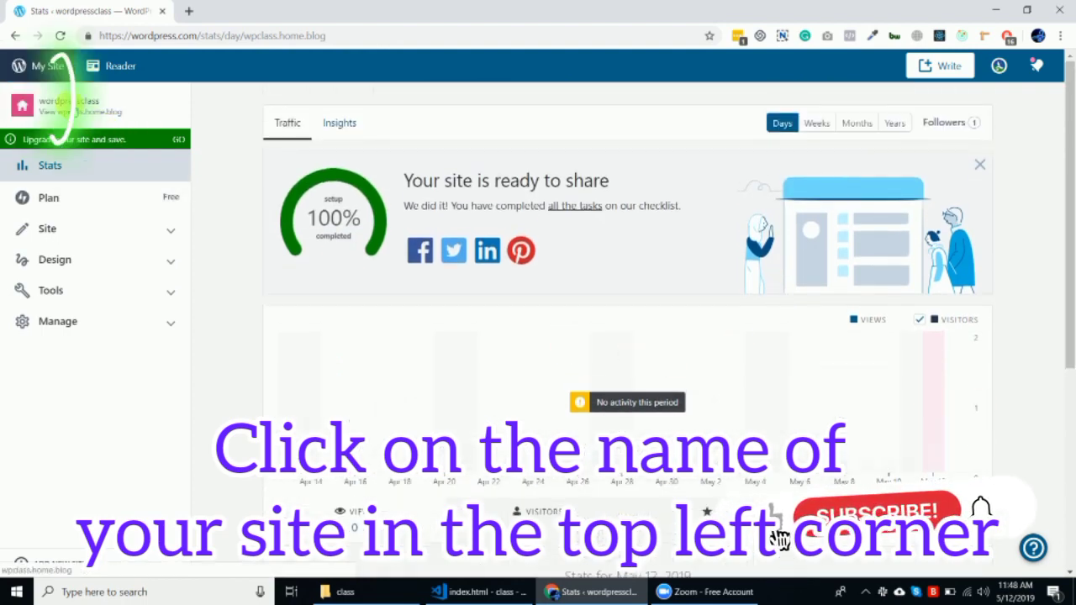
Preview the wordpressclass site, visit the live blog and look through its home page
click(74, 108)
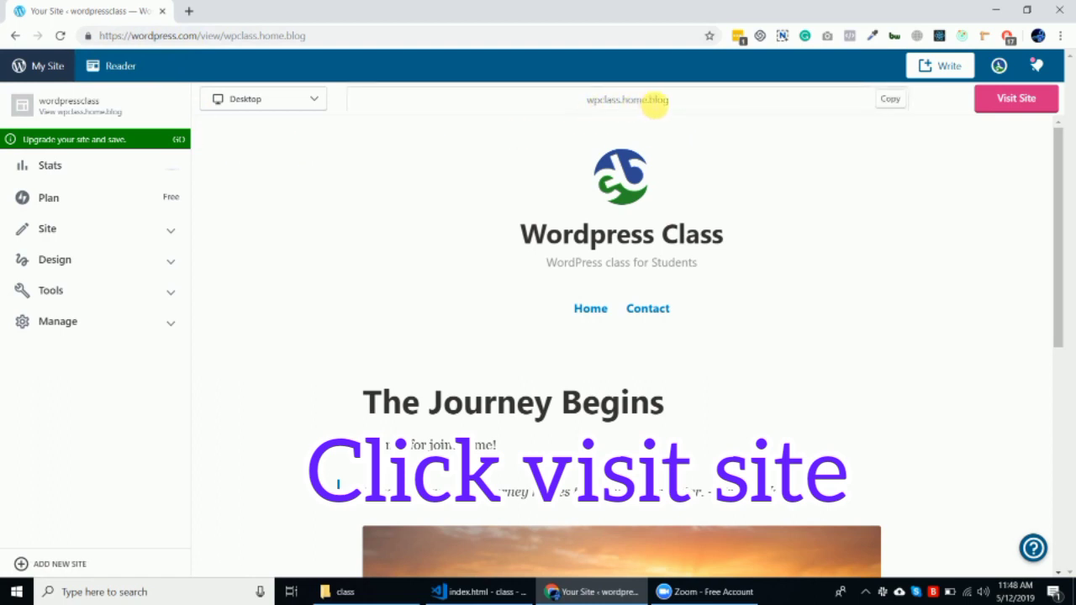
click(1001, 101)
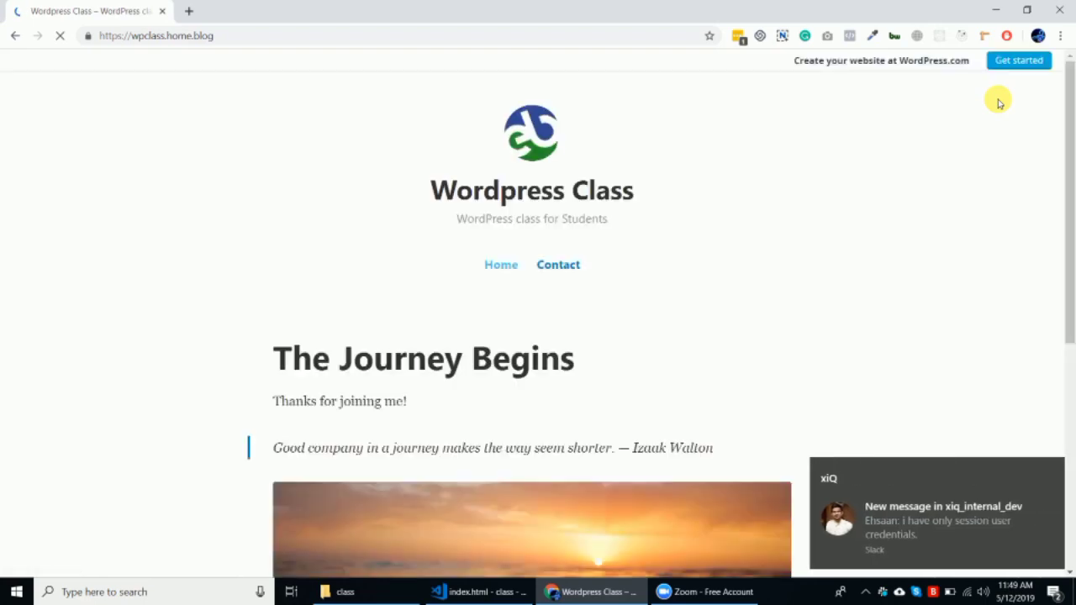
click(1056, 475)
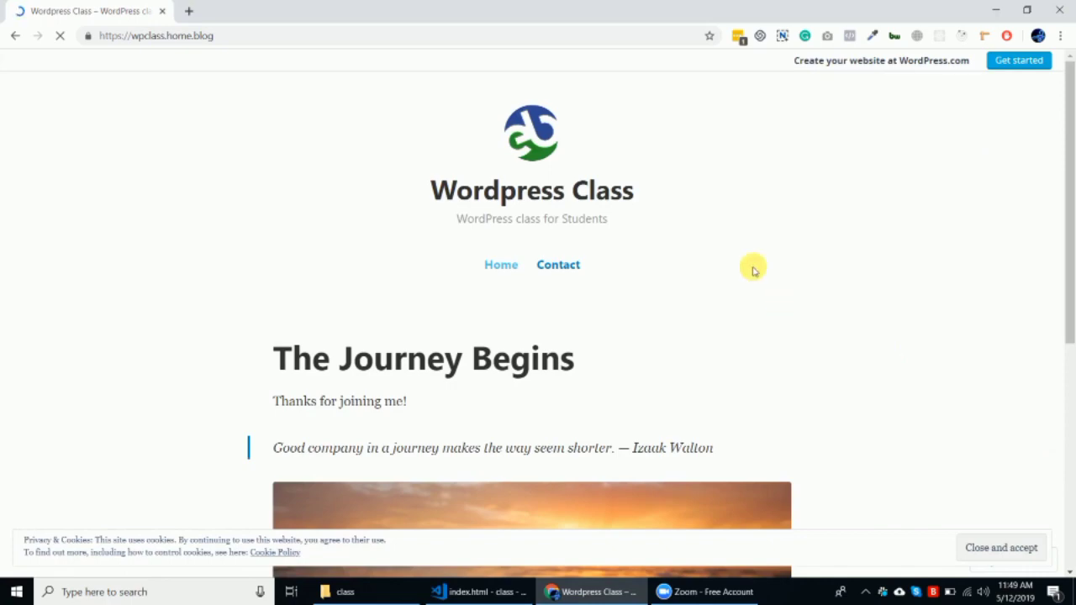
scroll(749, 260, down, 1)
scroll(749, 261, down, 4)
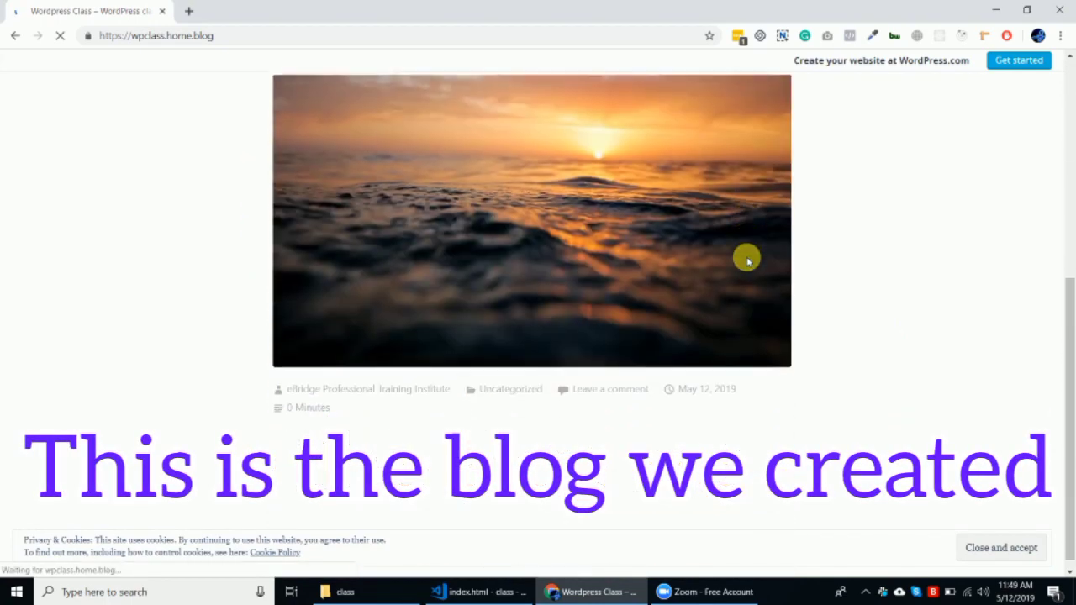
scroll(748, 261, up, 3)
scroll(749, 261, up, 2)
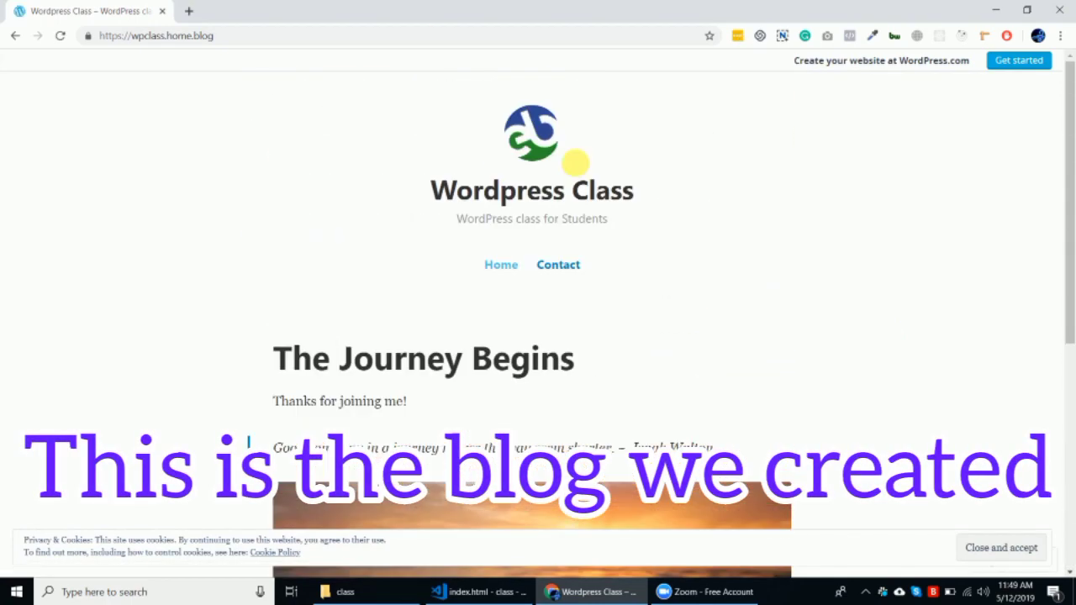
Open the blog's admin dashboard by adding /wp-admin to the wpclass.home.blog address, and dismiss the chat notification
click(377, 36)
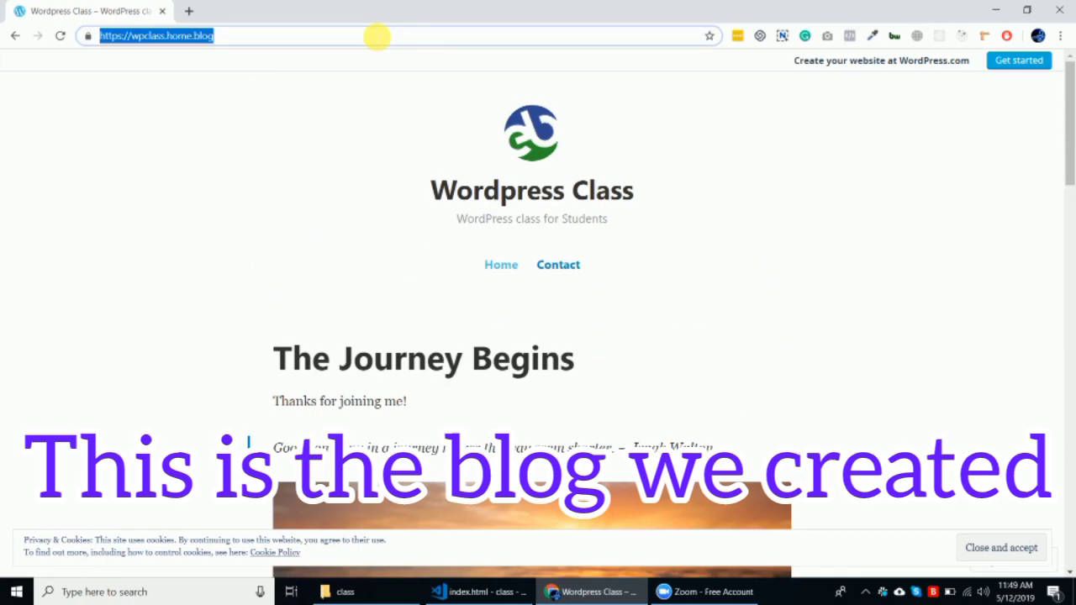
click(373, 38)
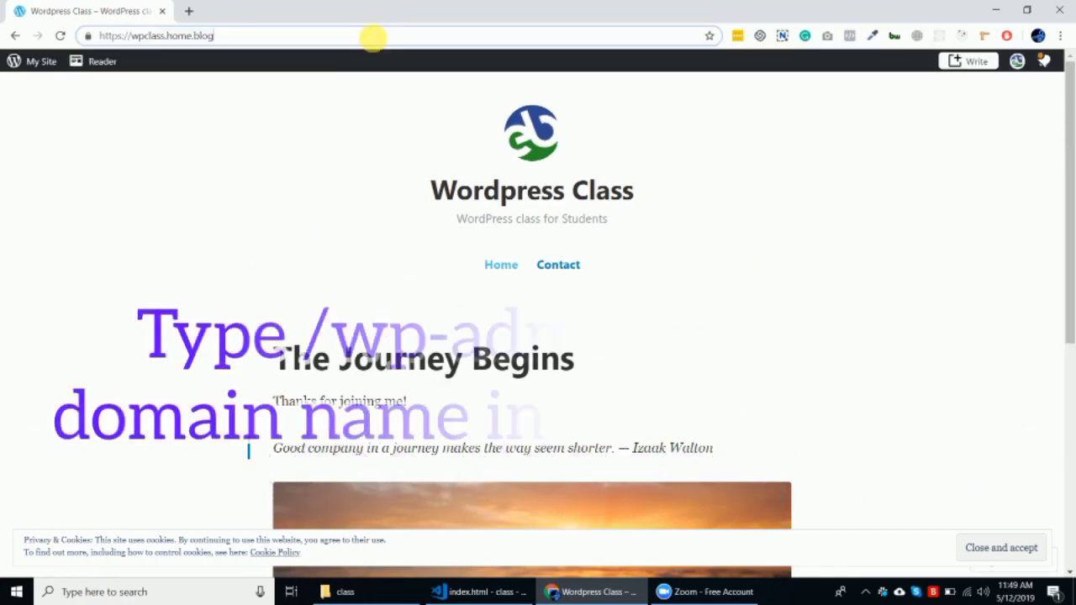
text(/w)
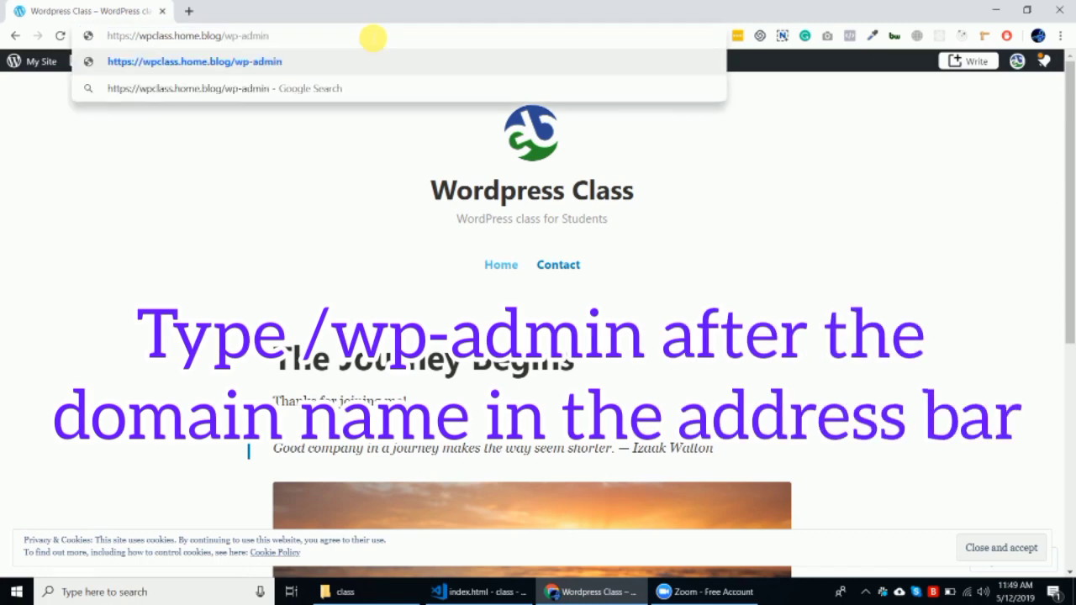
text(p-admin)
key(Return)
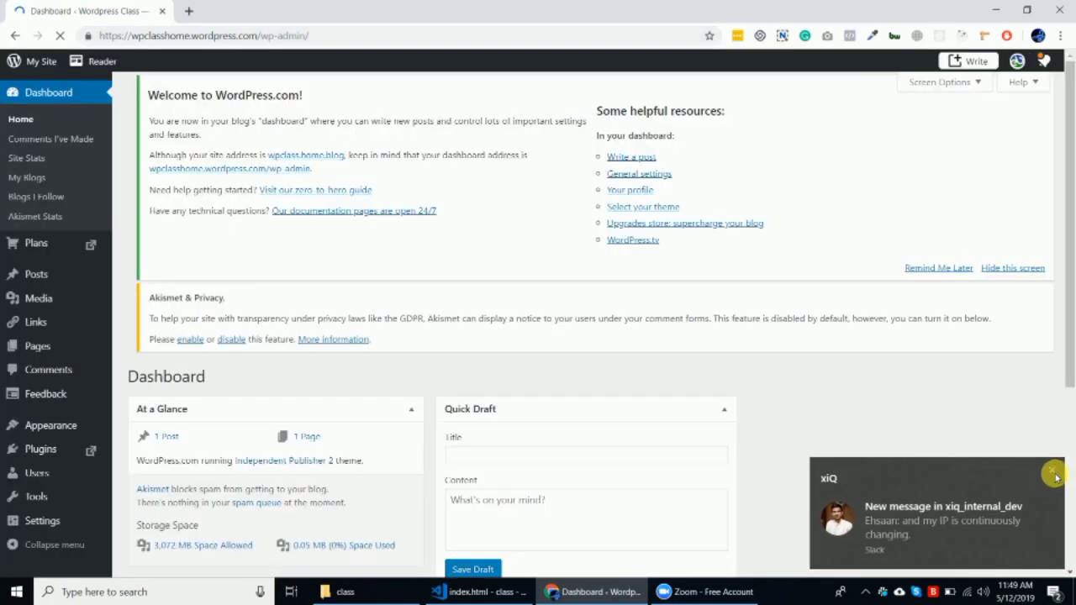
click(1055, 473)
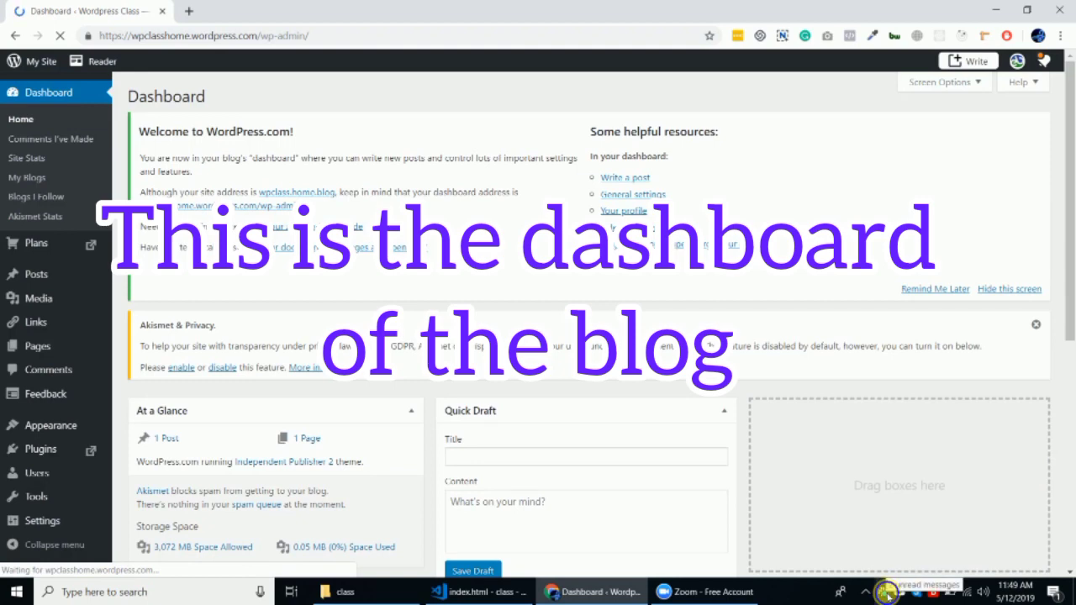
Quit the background chat app that shows unread messages in the system tray
right_click(886, 595)
click(890, 594)
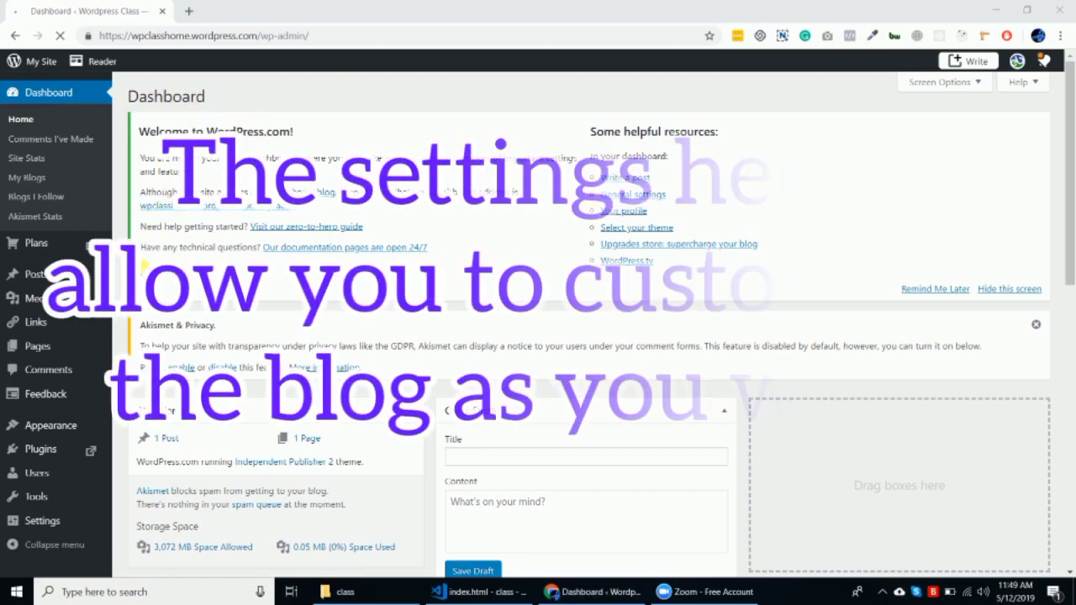
Look through the blog's admin dashboard down to its activity and news sections, and return to the beginning of the page
scroll(538, 337, down, 3)
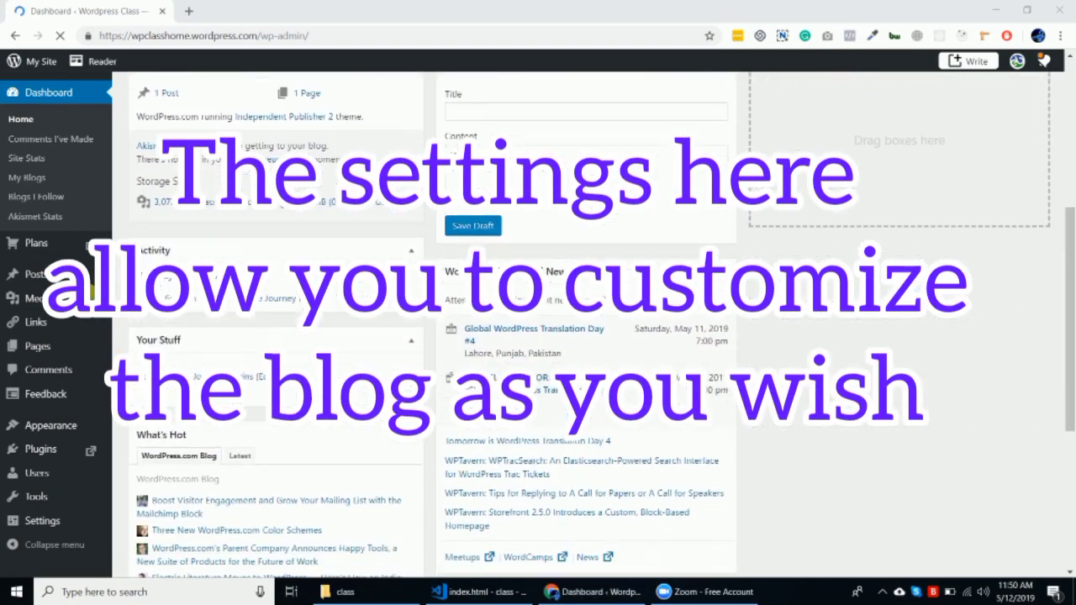
scroll(51, 340, down, 2)
mouse_move(90, 348)
scroll(90, 347, down, 2)
scroll(84, 343, up, 6)
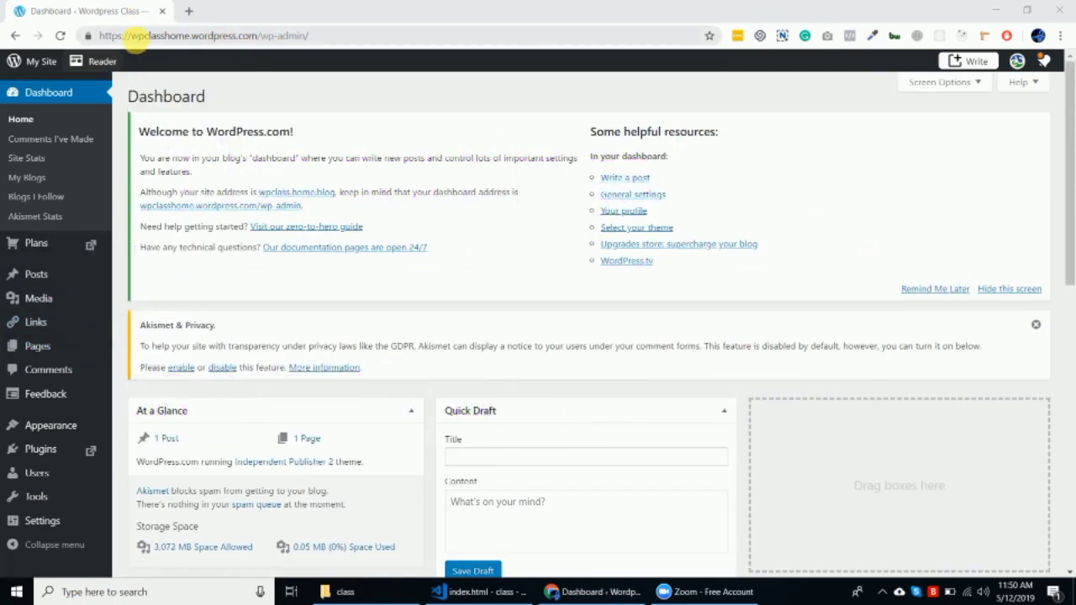
Highlight wpclass in the dashboard's address, the whole address, and finally the part before wp-admin to examine how it is built
drag(131, 37, 168, 37)
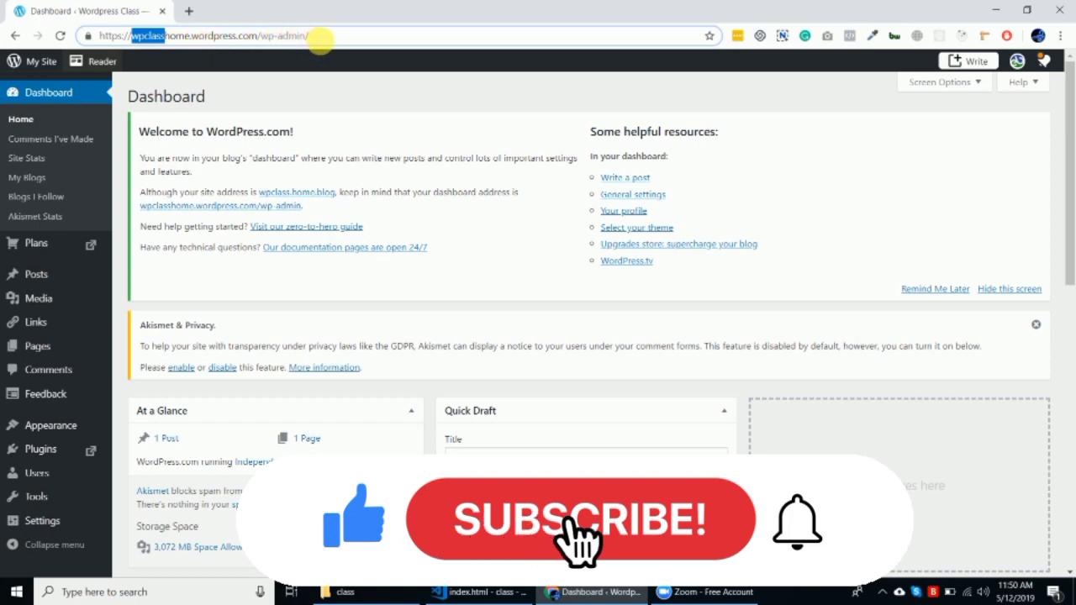
click(317, 37)
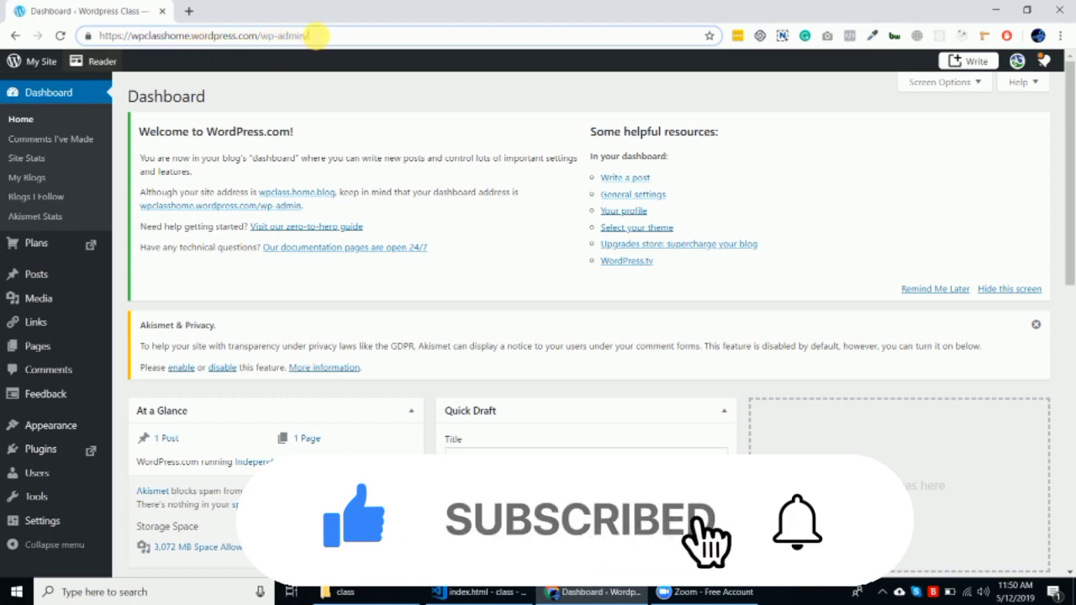
drag(317, 36, 99, 36)
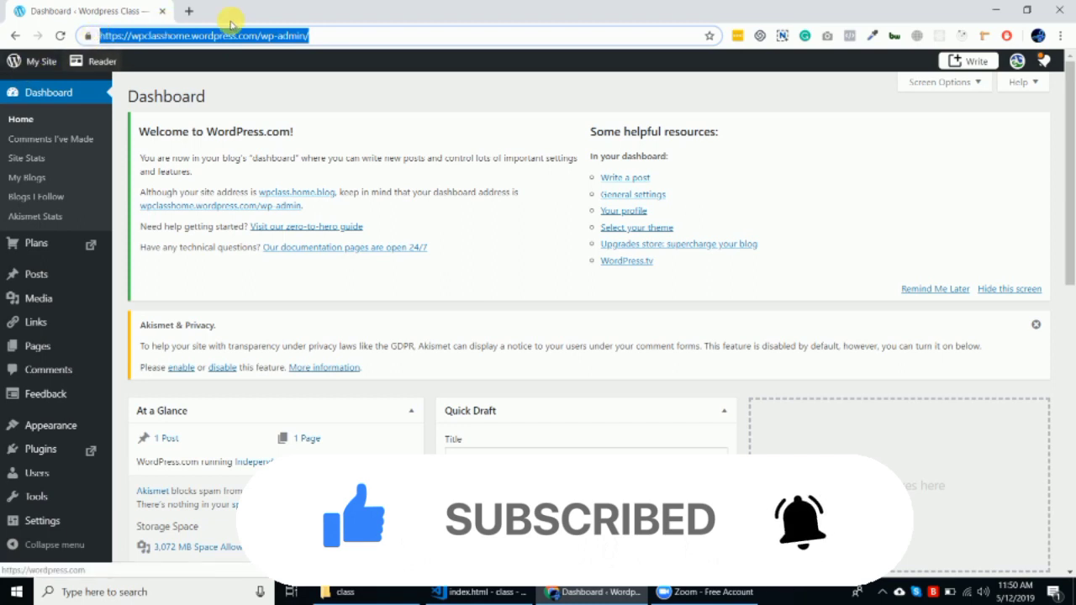
click(313, 36)
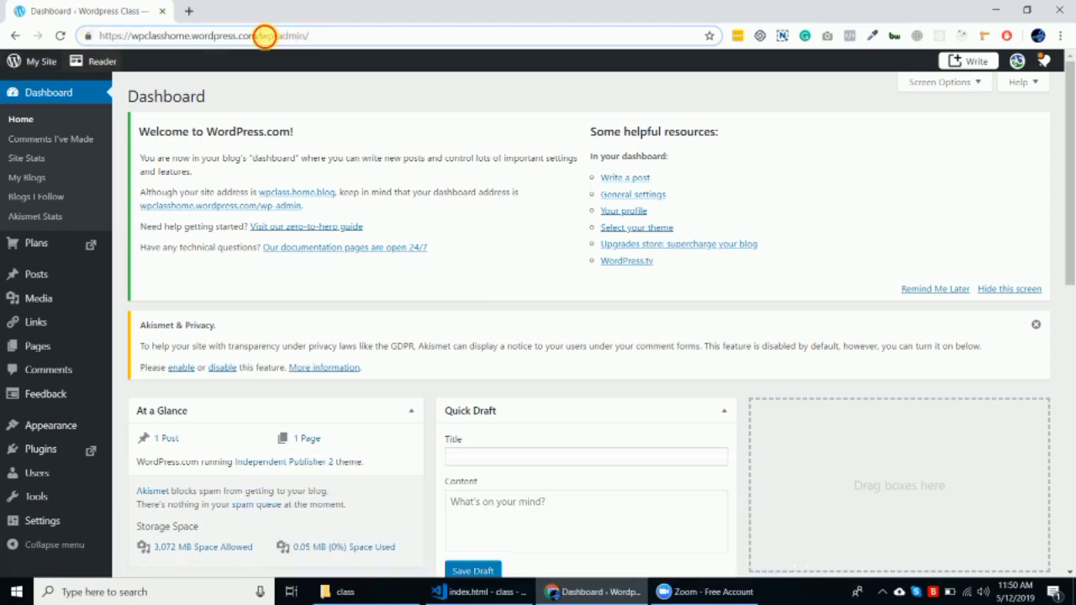
drag(264, 35, 99, 38)
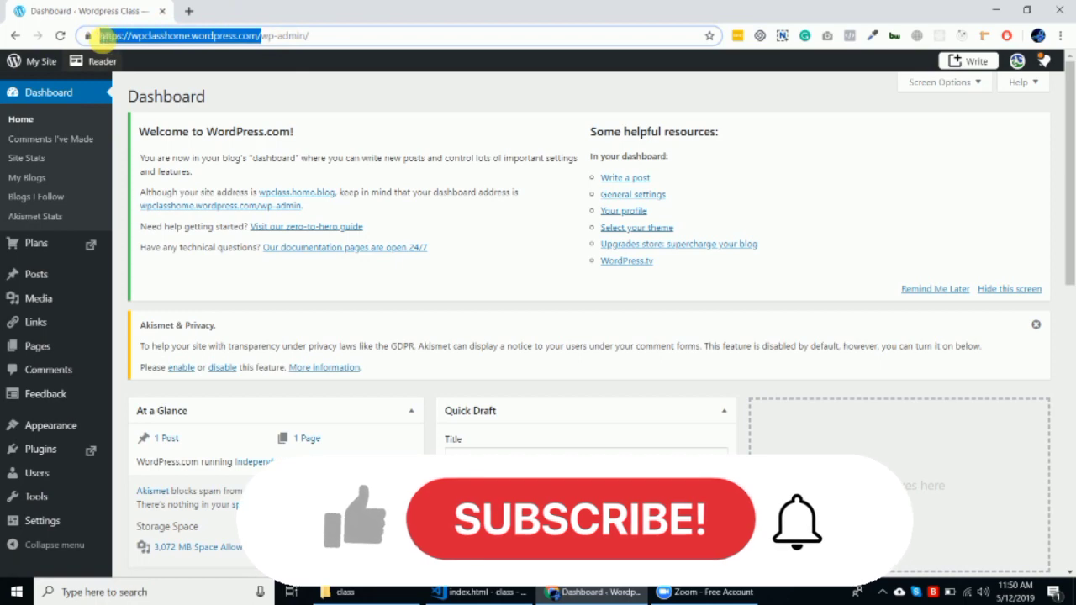